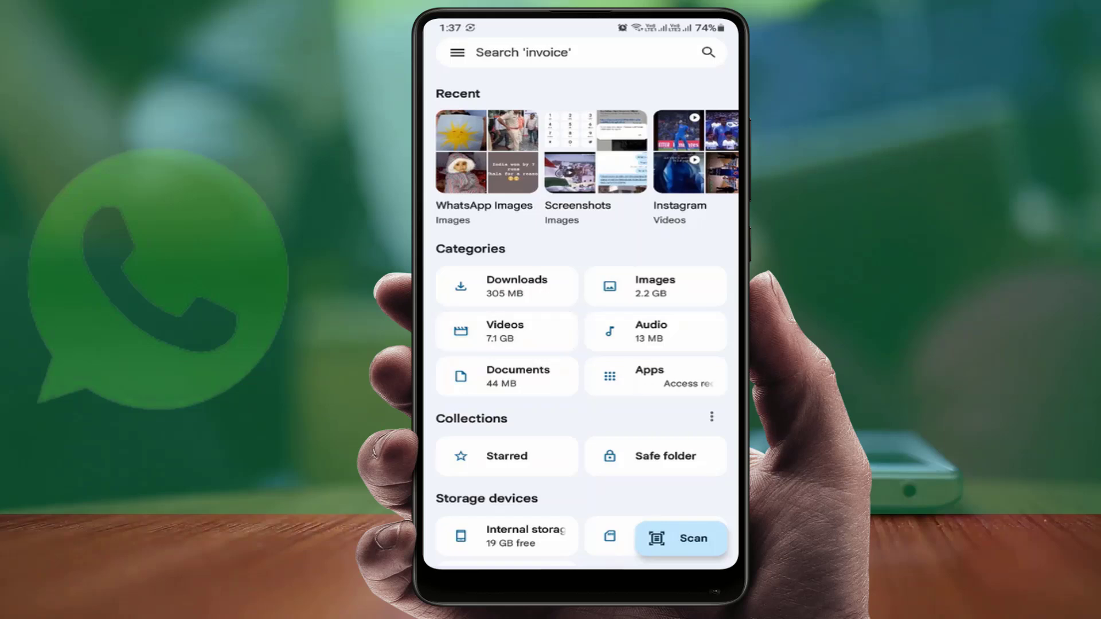
{"action": "left_click", "coordinate": [505, 332]}
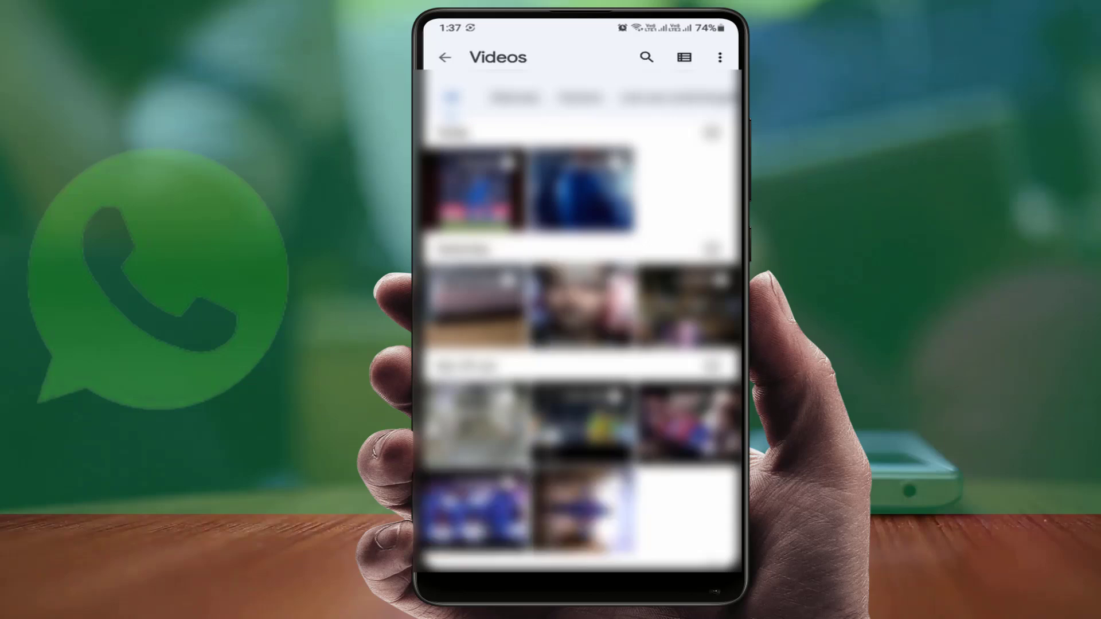
{"action": "scroll", "coordinate": [579, 321], "scroll_direction": "down", "scroll_amount": 3}
{"action": "scroll", "coordinate": [579, 322], "scroll_direction": "down", "scroll_amount": 2}
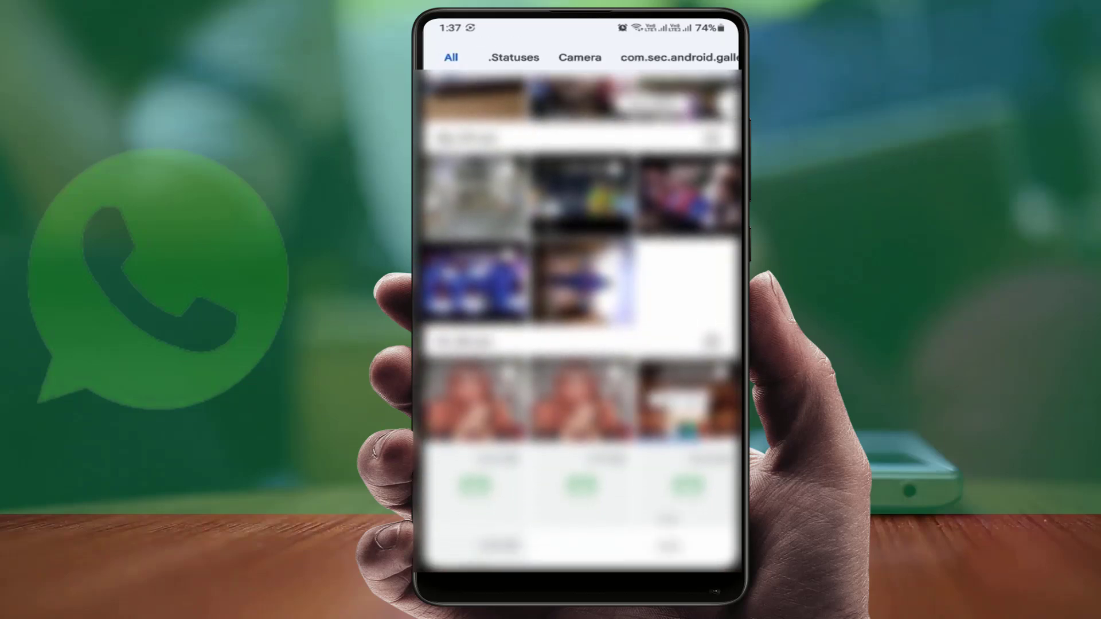
{"action": "scroll", "coordinate": [578, 320], "scroll_direction": "up", "scroll_amount": 5}
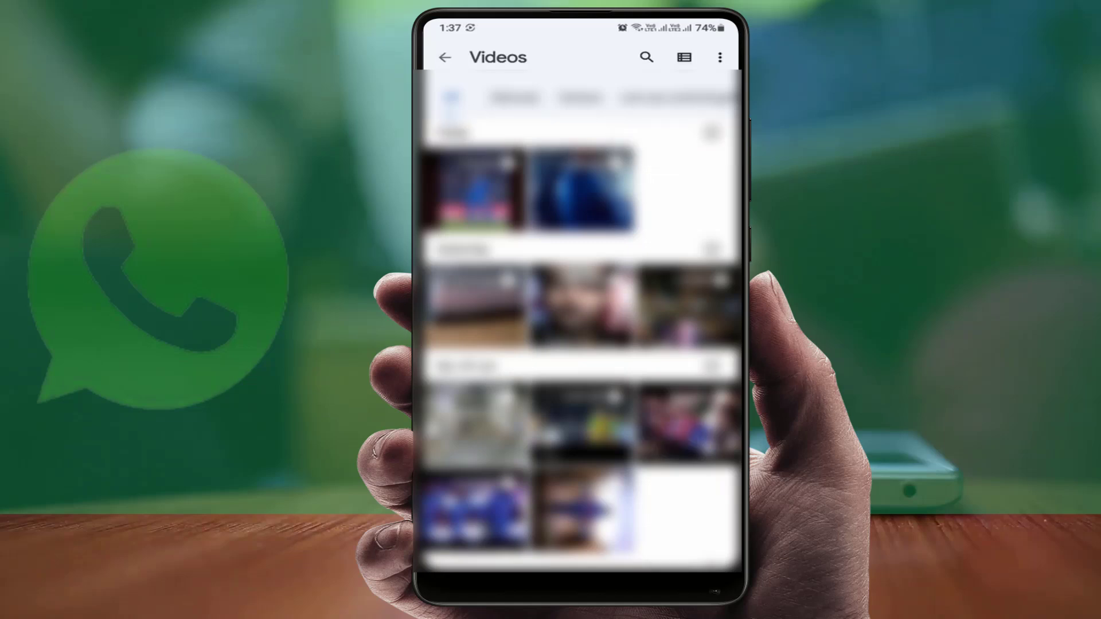
{"action": "left_click", "coordinate": [445, 57]}
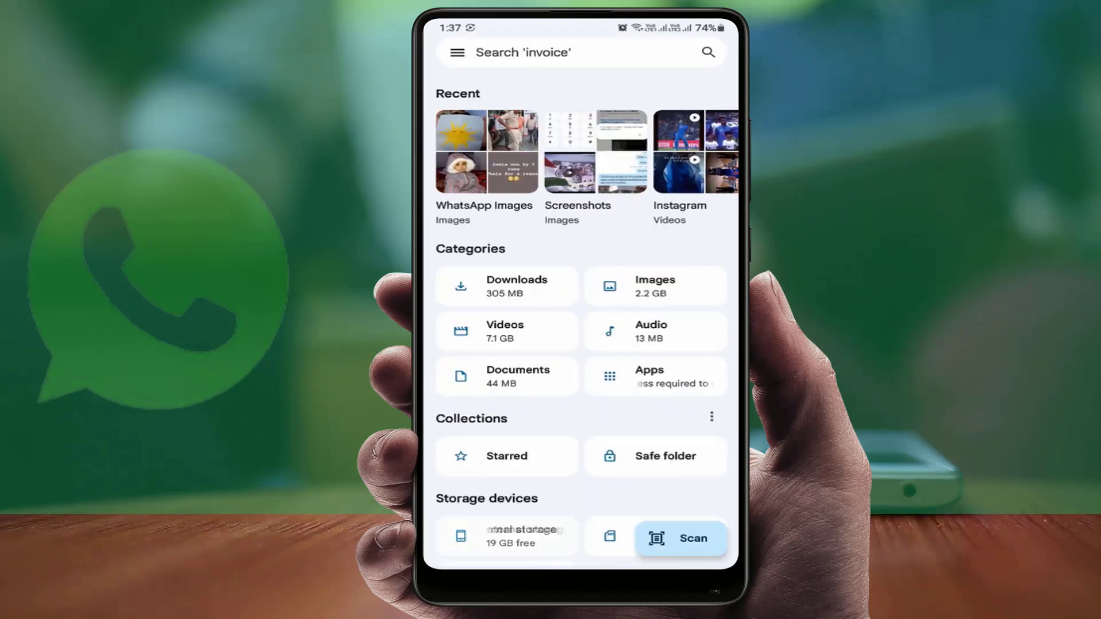
{"action": "scroll", "coordinate": [581, 302], "scroll_direction": "down", "scroll_amount": 2}
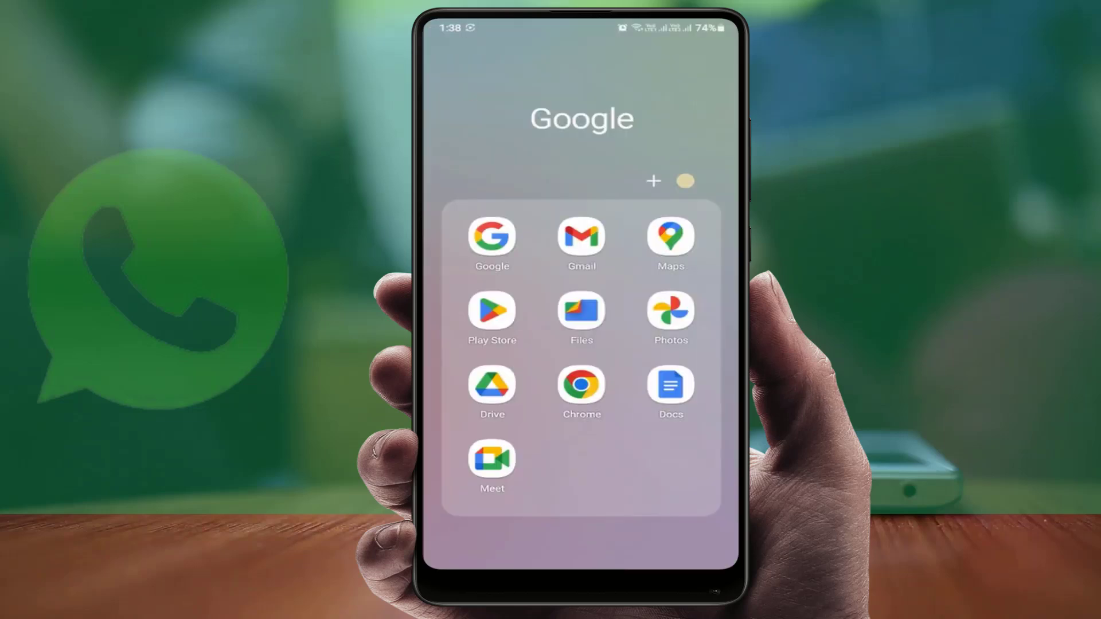
{"action": "left_click", "coordinate": [582, 312]}
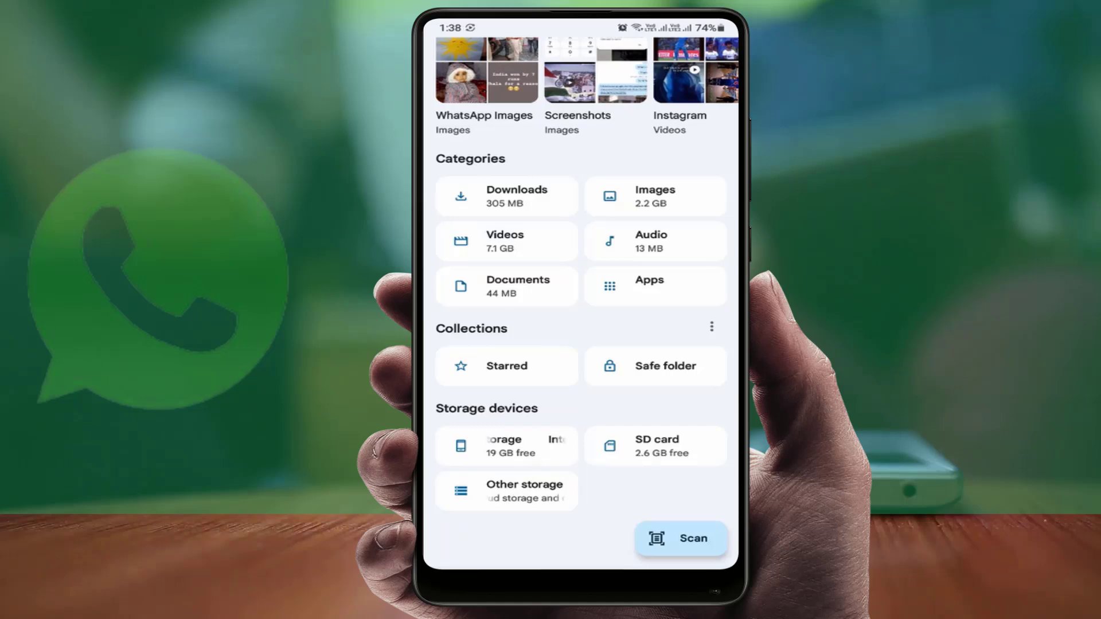